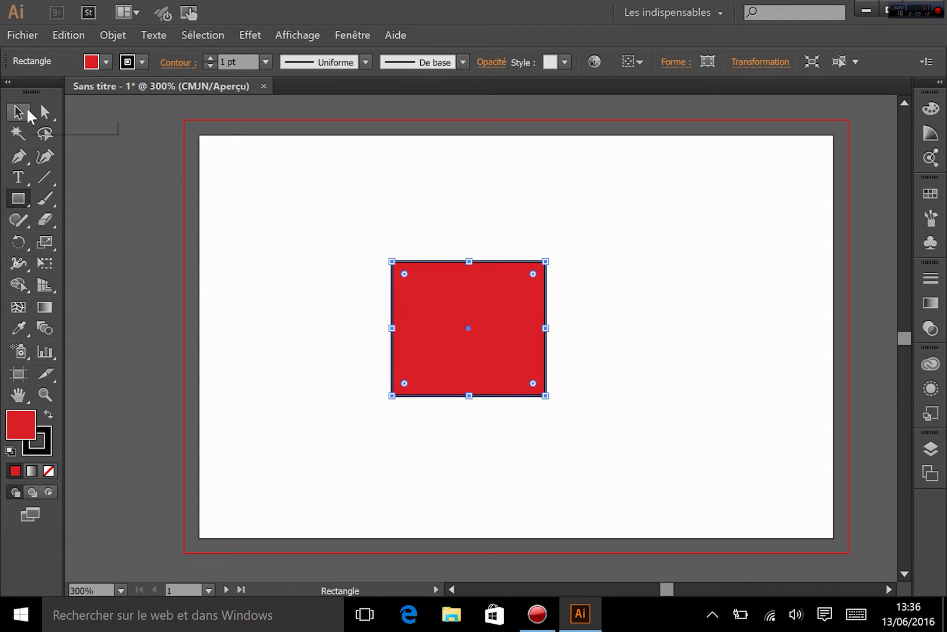
# Widen the red rectangle by its right edge with the Selection tool, and extend its top edge upward
pyautogui.click(27, 111)
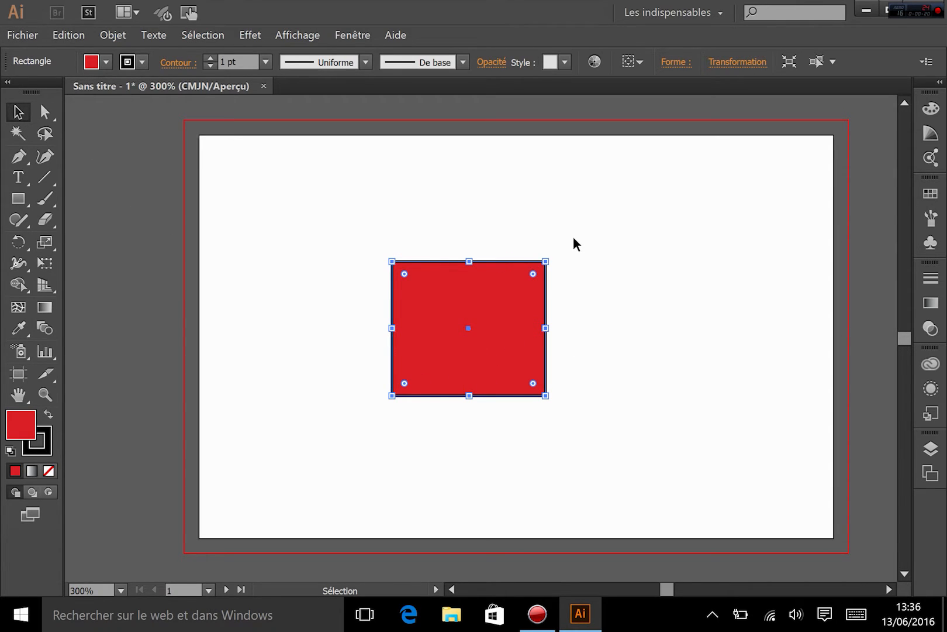
pyautogui.rightClick(544, 331)
pyautogui.click(544, 330)
pyautogui.moveTo(546, 328); pyautogui.dragTo(579, 328)
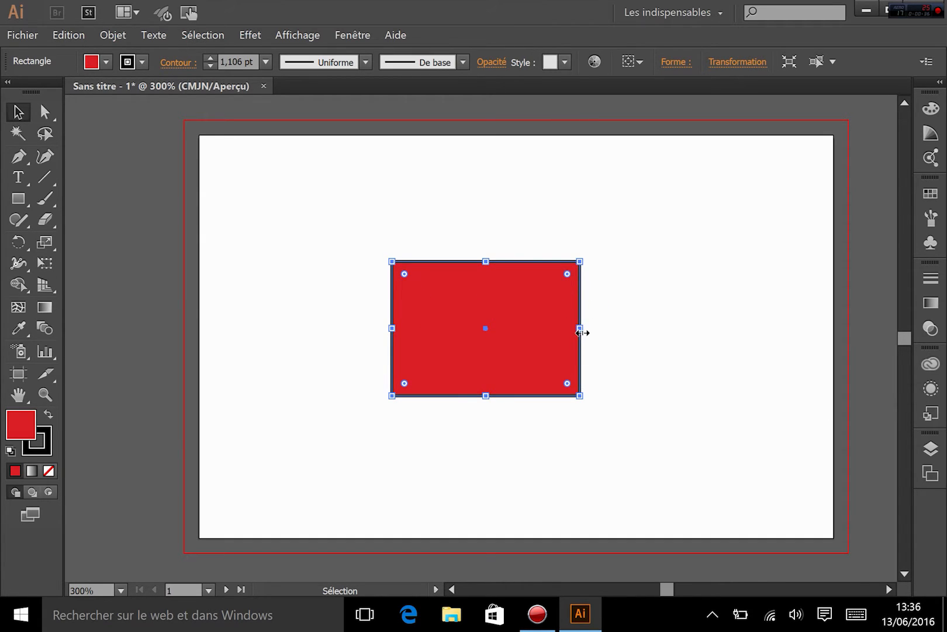
pyautogui.moveTo(579, 328); pyautogui.dragTo(637, 328)
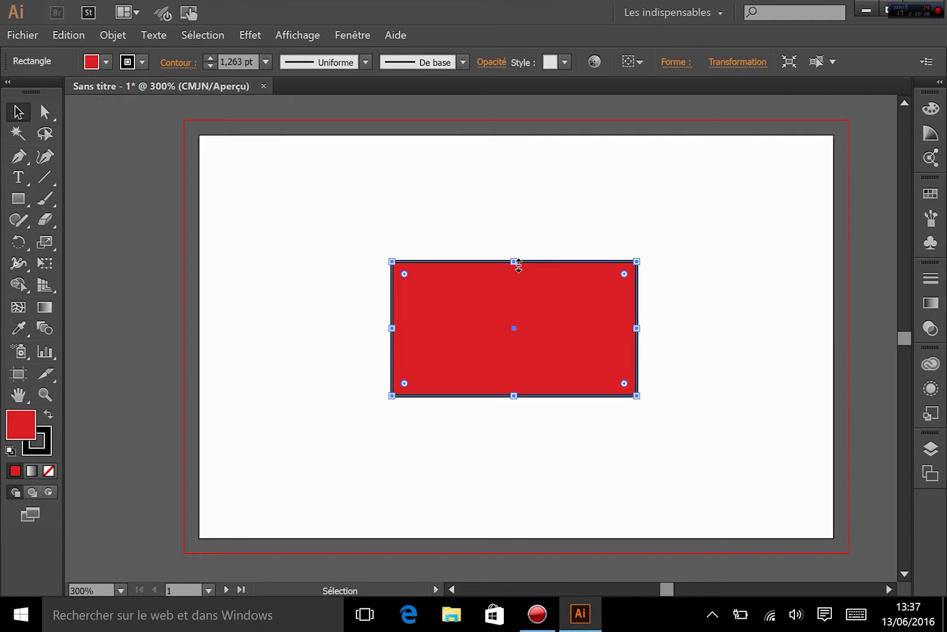
pyautogui.moveTo(514, 261); pyautogui.dragTo(513, 175)
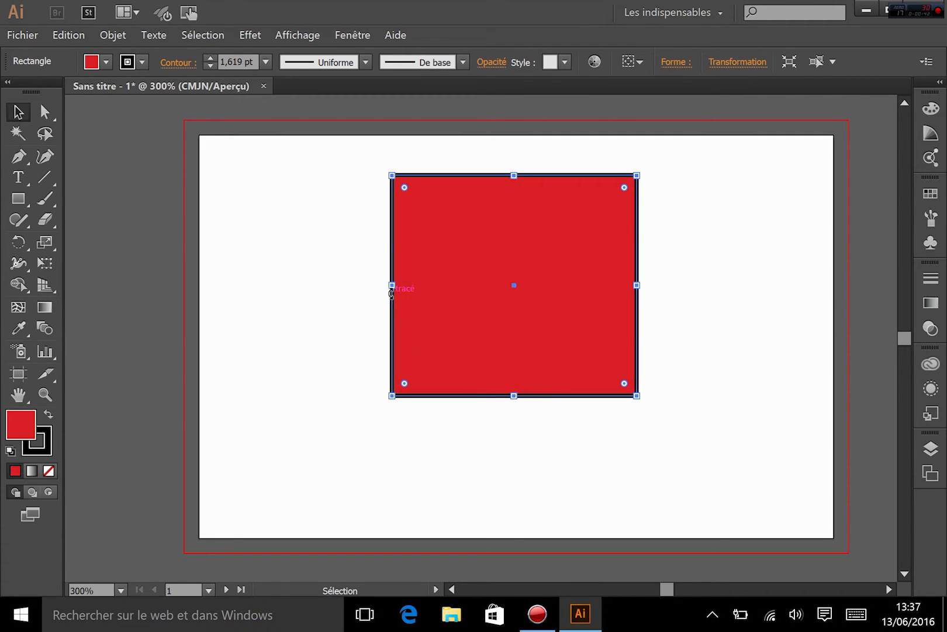
# Shrink the rectangle from its left and top edges, and enlarge it from its upper-right corner
pyautogui.moveTo(392, 285); pyautogui.dragTo(498, 298)
pyautogui.moveTo(567, 175); pyautogui.dragTo(573, 246)
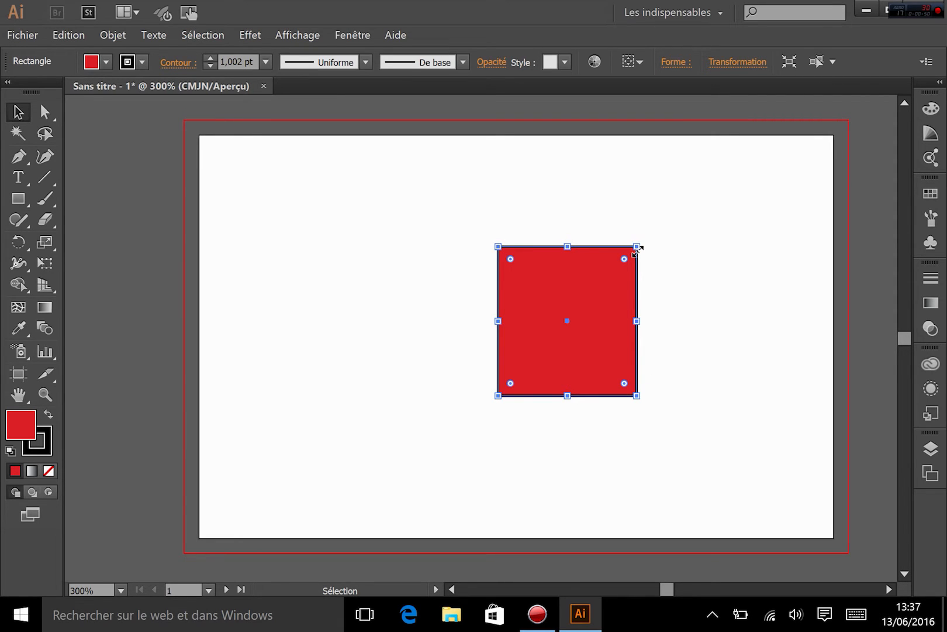
pyautogui.moveTo(637, 247)
pyautogui.mouseDown()
pyautogui.moveTo(730, 190)
pyautogui.moveTo(627, 240)
pyautogui.moveTo(594, 284)
pyautogui.moveTo(731, 175)
pyautogui.moveTo(568, 277)
pyautogui.moveTo(659, 193)
pyautogui.moveTo(546, 281)
pyautogui.moveTo(546, 250)
pyautogui.moveTo(590, 233)
pyautogui.moveTo(701, 220)
pyautogui.moveTo(719, 197)
pyautogui.moveTo(695, 196)
pyautogui.moveTo(644, 250)
pyautogui.moveTo(781, 175)
pyautogui.moveTo(638, 249)
pyautogui.moveTo(586, 298)
pyautogui.moveTo(759, 182)
pyautogui.moveTo(672, 211)
pyautogui.moveTo(567, 289)
pyautogui.moveTo(567, 321)
pyautogui.moveTo(717, 200)
pyautogui.mouseUp()
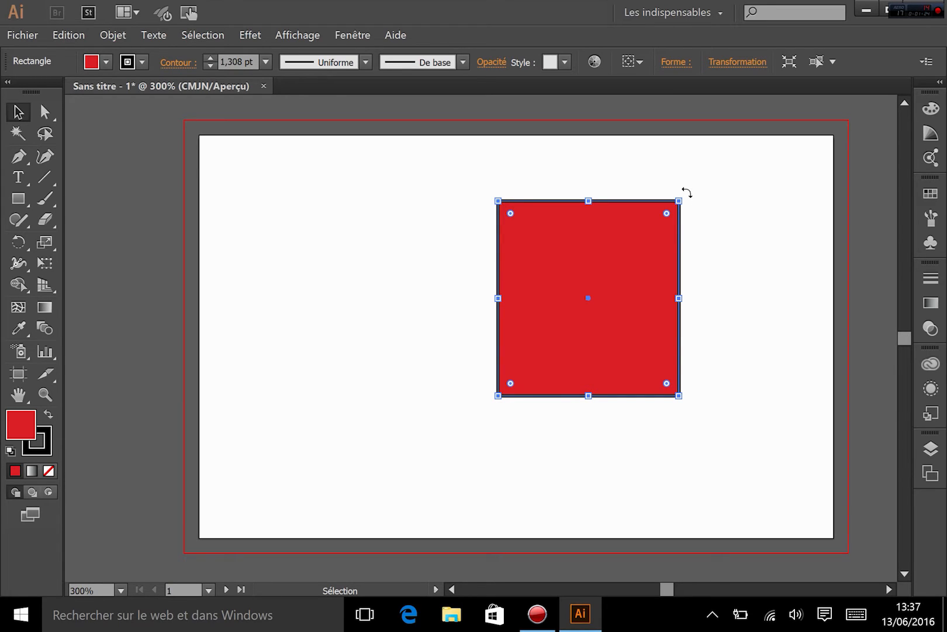
# Try rotating the rectangle freely around its centre, both clockwise and counter-clockwise, and undo each rotation
pyautogui.moveTo(687, 192); pyautogui.dragTo(730, 324)
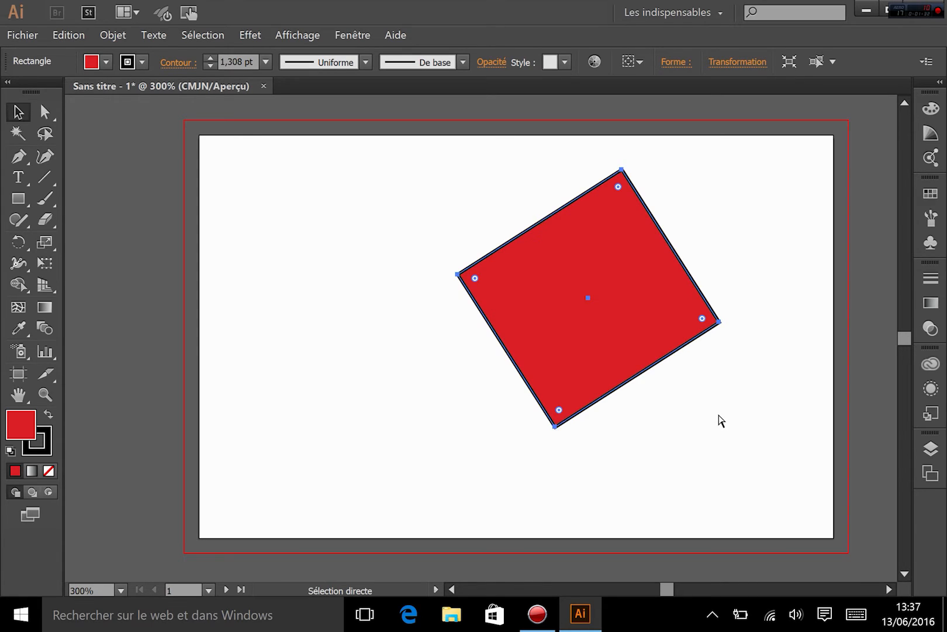
pyautogui.hotkey('ctrl', 'z')
pyautogui.hotkey('ctrl', 'z')
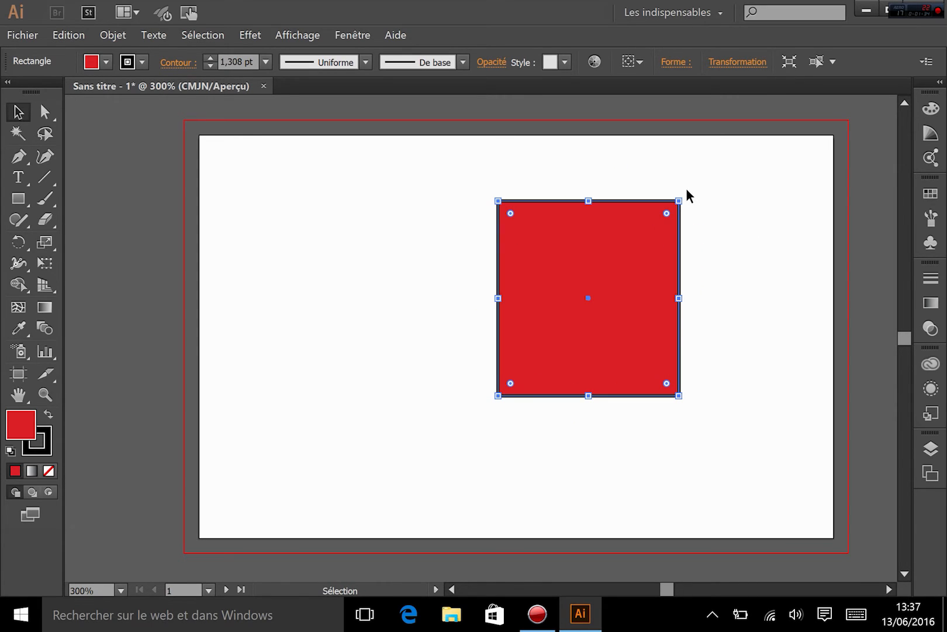
pyautogui.moveTo(680, 188); pyautogui.dragTo(558, 172)
pyautogui.press('Escape')
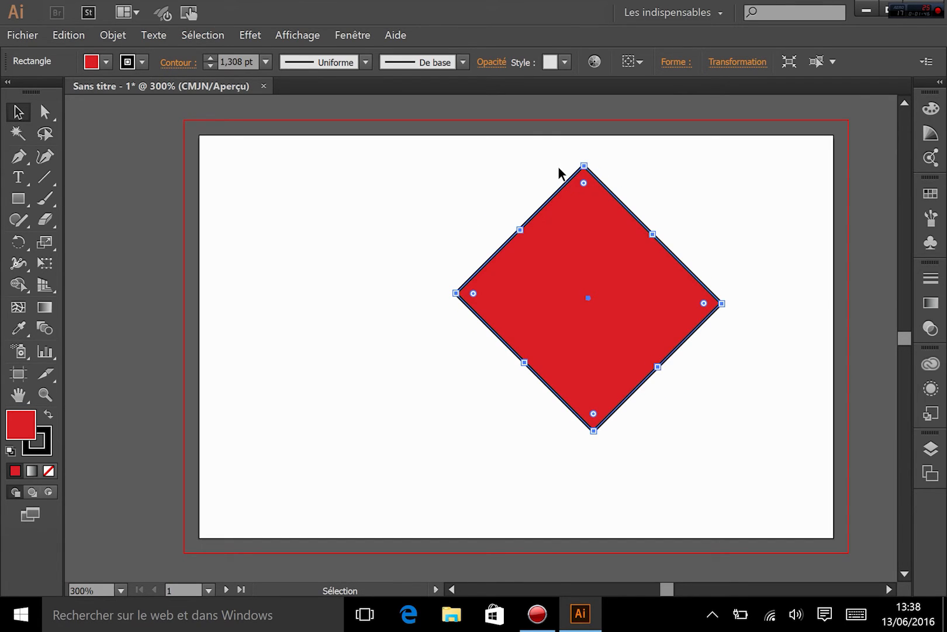
pyautogui.hotkey('ctrl', 'z')
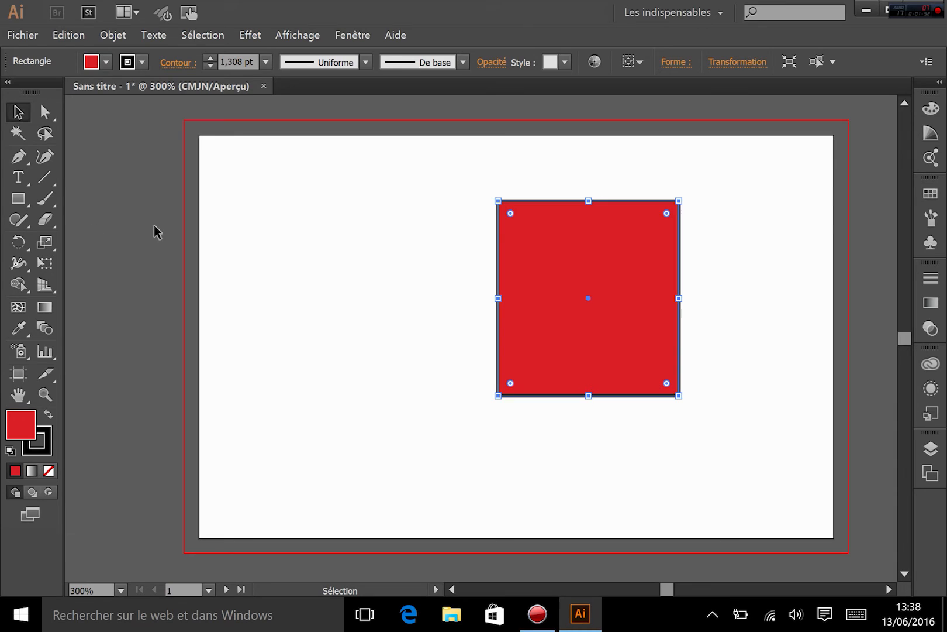
# With Direct Selection, pull only the rectangle's upper-left anchor point outward and bring it back slightly below its original position
pyautogui.click(53, 113)
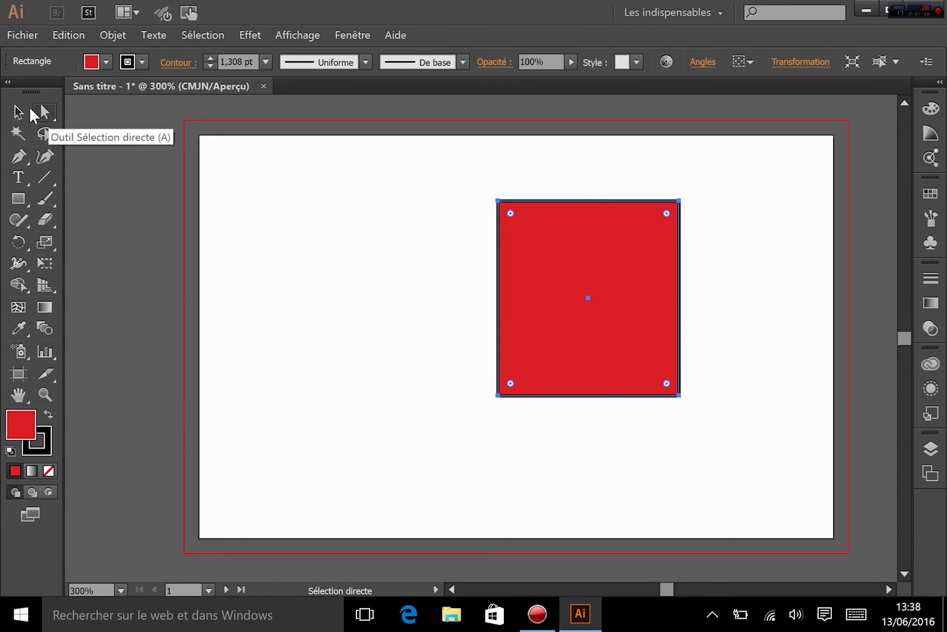
pyautogui.click(425, 326)
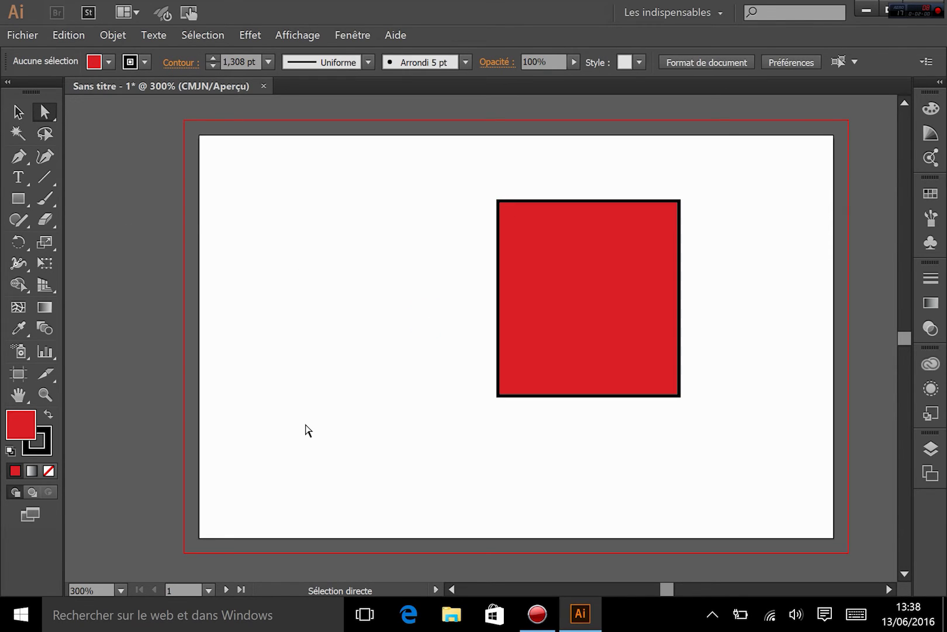
pyautogui.click(500, 204)
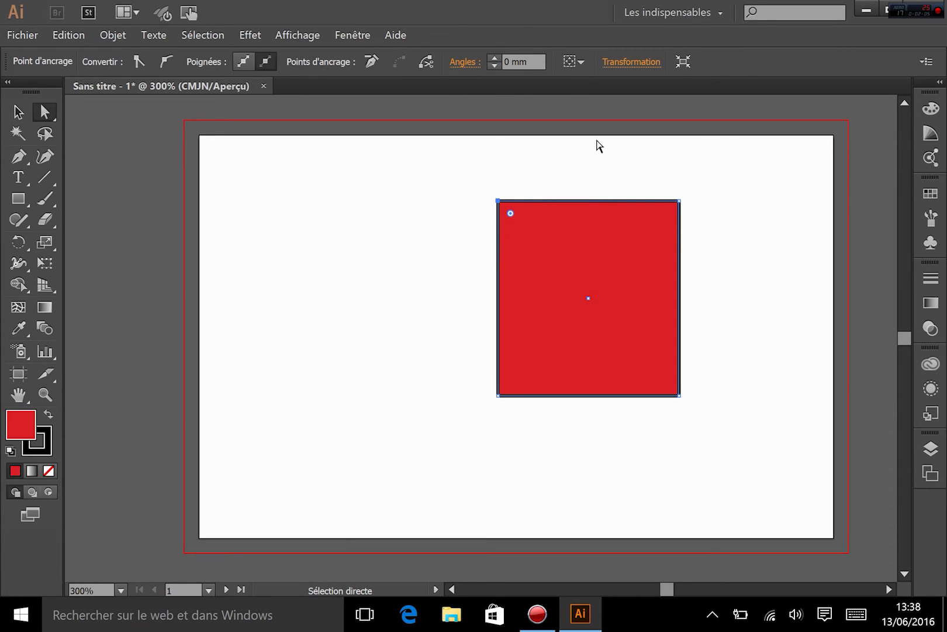
pyautogui.click(498, 200)
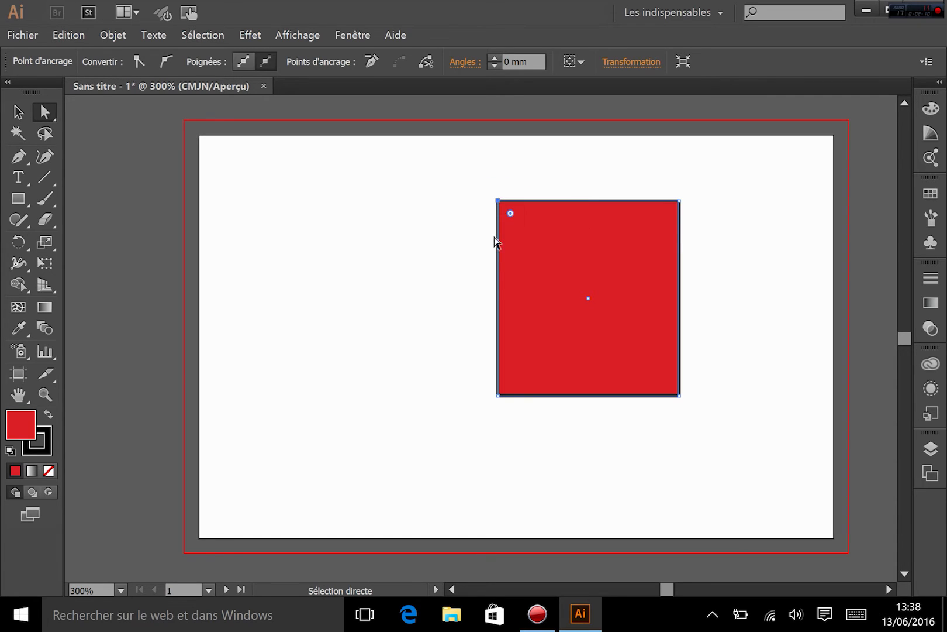
pyautogui.click(500, 203)
pyautogui.moveTo(498, 201); pyautogui.dragTo(397, 174)
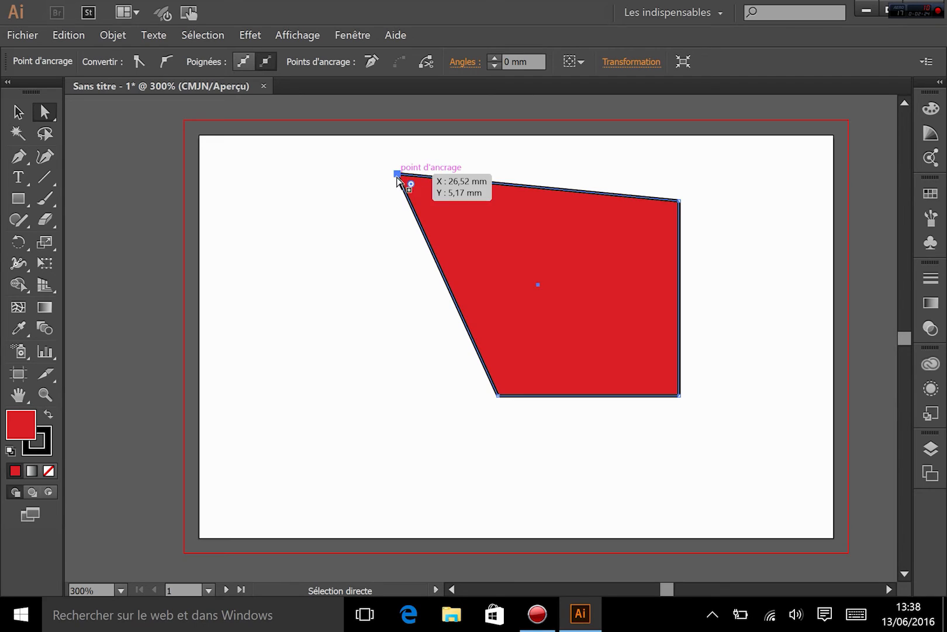
pyautogui.moveTo(401, 180); pyautogui.dragTo(498, 208)
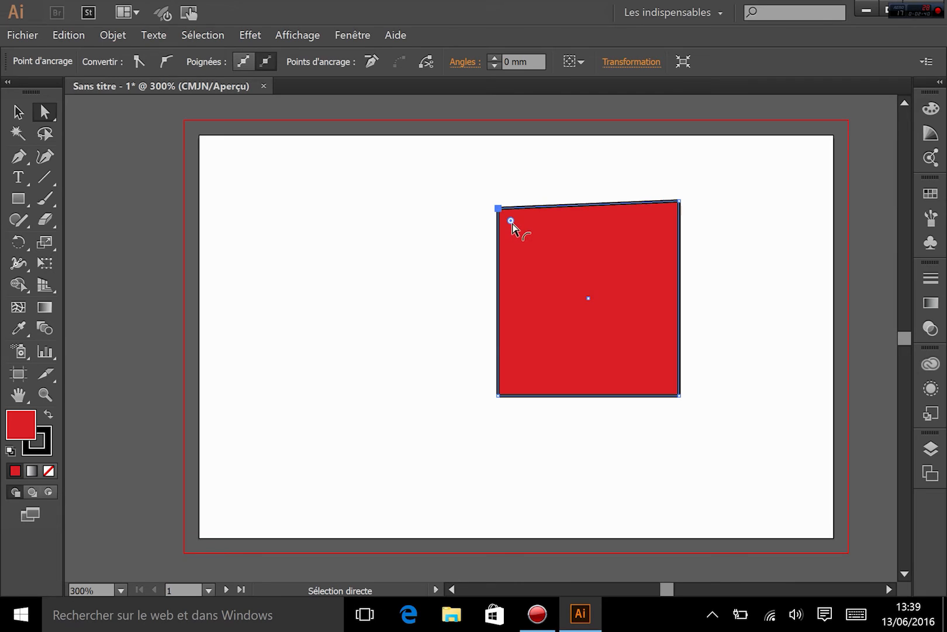
# Round the shape's upper-left corner to about 5.85 mm and return it to a sharp corner
pyautogui.moveTo(513, 223); pyautogui.dragTo(541, 251)
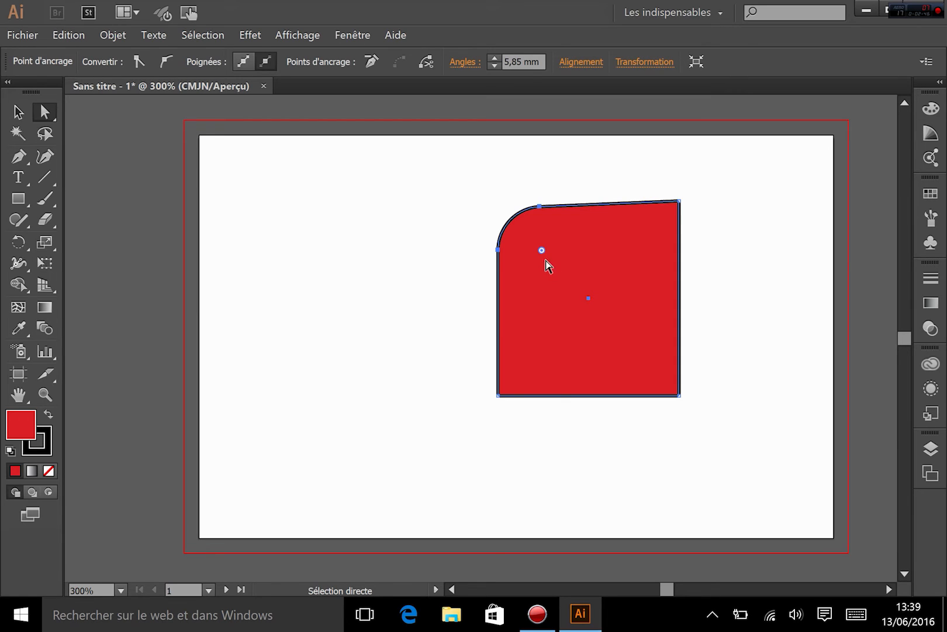
pyautogui.moveTo(542, 251); pyautogui.dragTo(480, 201)
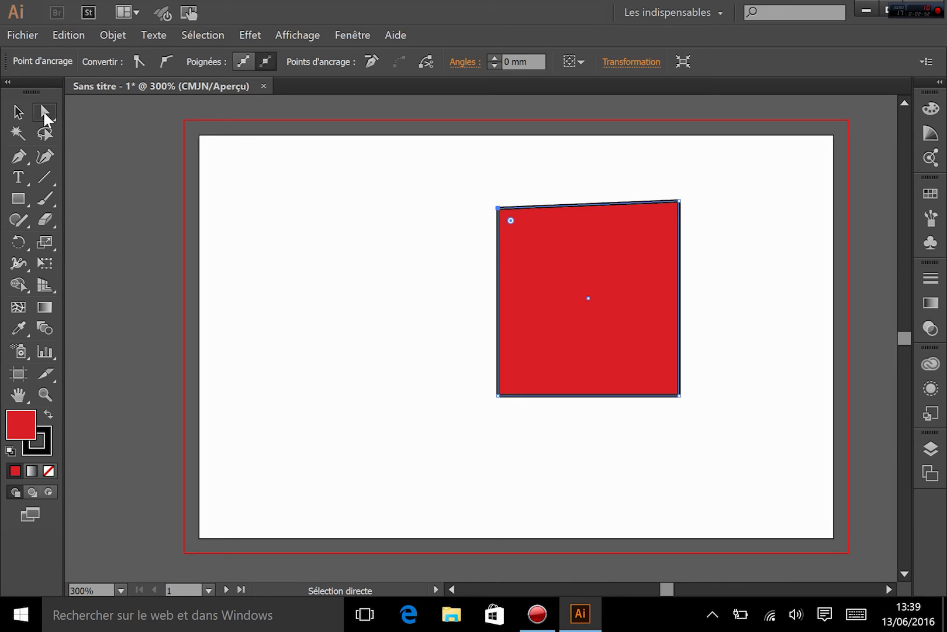
# Move the whole red shape to the left and pull its lower-right anchor point horizontally outward
pyautogui.click(321, 340)
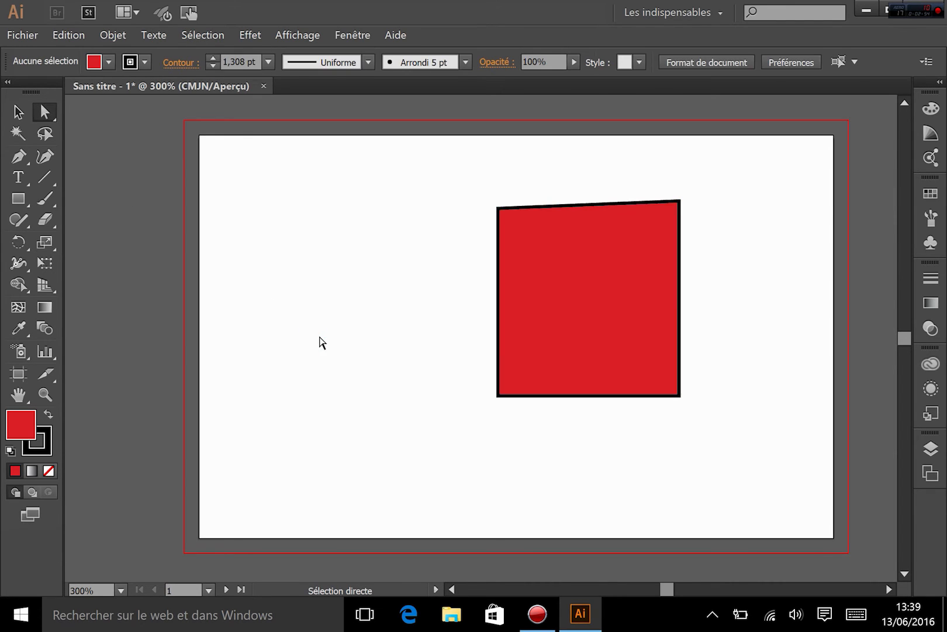
pyautogui.moveTo(543, 325); pyautogui.dragTo(522, 334)
pyautogui.click(483, 370)
pyautogui.click(573, 397)
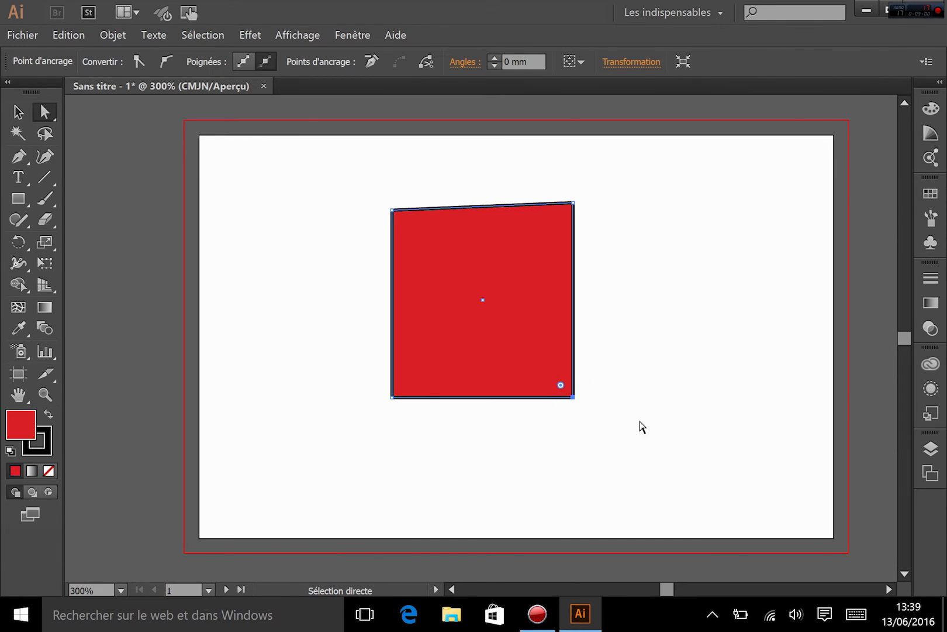
pyautogui.moveTo(574, 398); pyautogui.dragTo(623, 398)
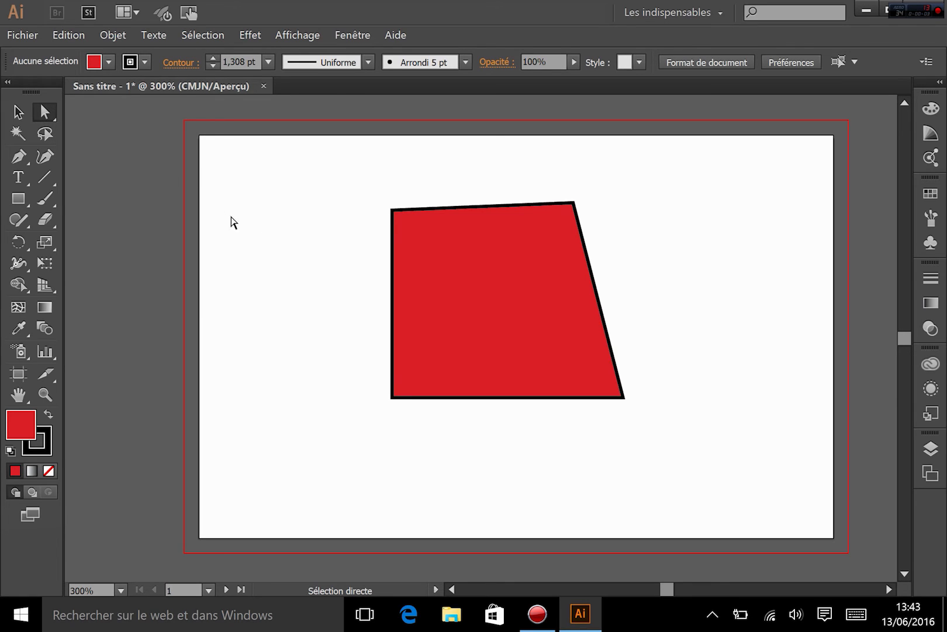
# Select both upper anchor points of the red shape and move them together up and to the right
pyautogui.click(392, 210)
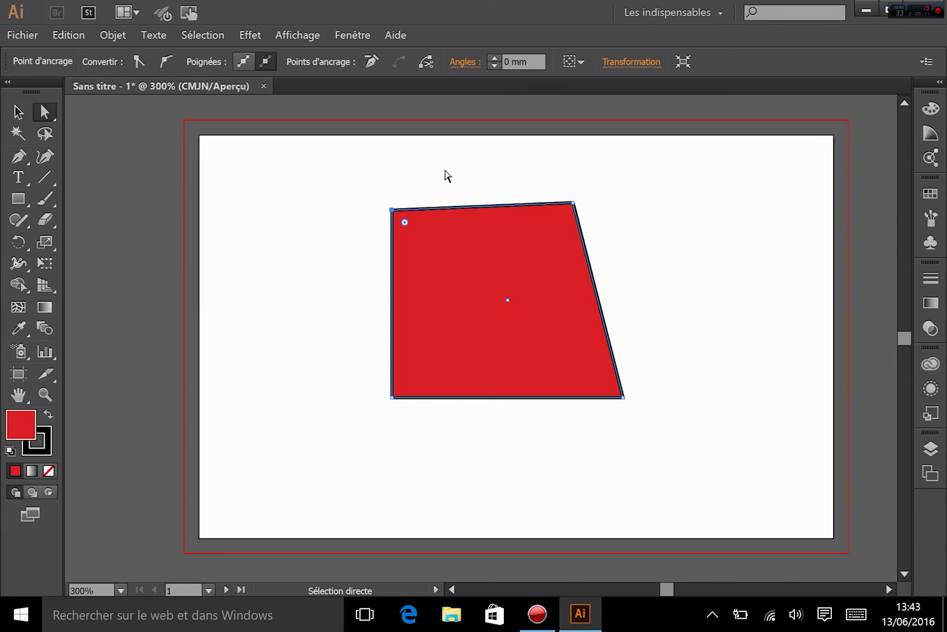
pyautogui.click(574, 204)
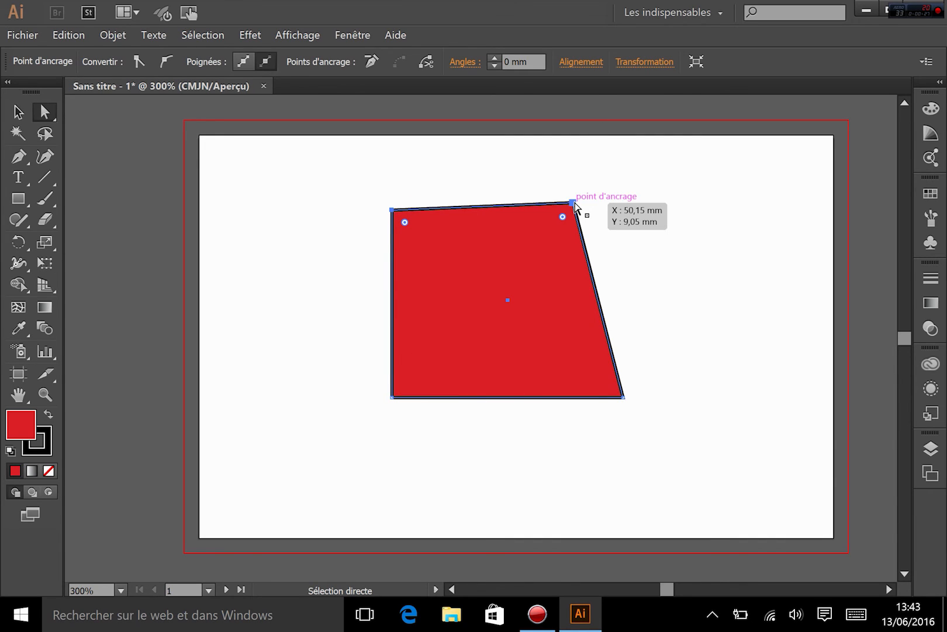
pyautogui.moveTo(574, 201); pyautogui.dragTo(677, 169)
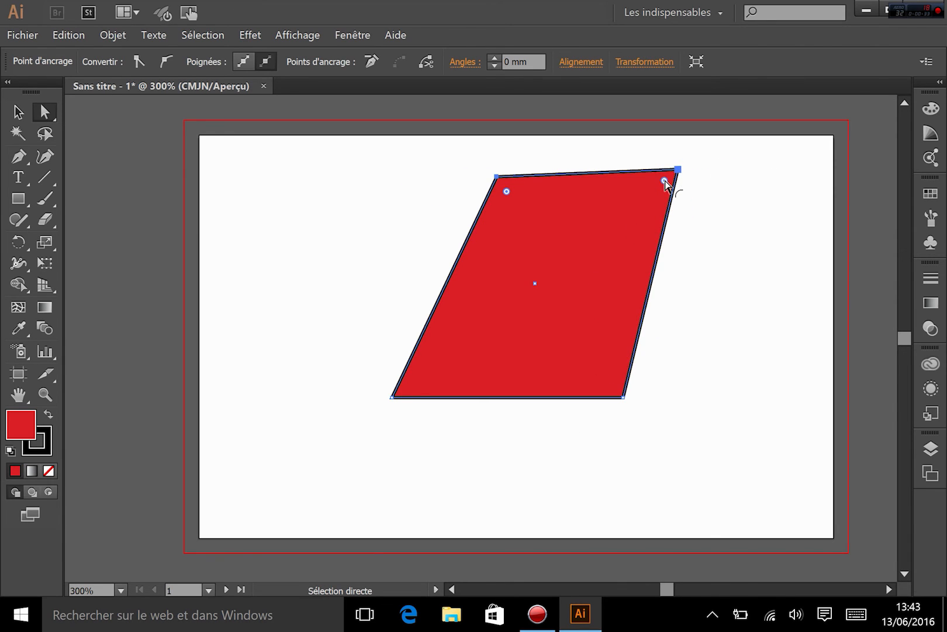
# Round both upper corners together to about 6.66 mm and return them to sharp corners
pyautogui.rightClick(664, 183)
pyautogui.press('Escape')
pyautogui.moveTo(664, 184); pyautogui.dragTo(614, 223)
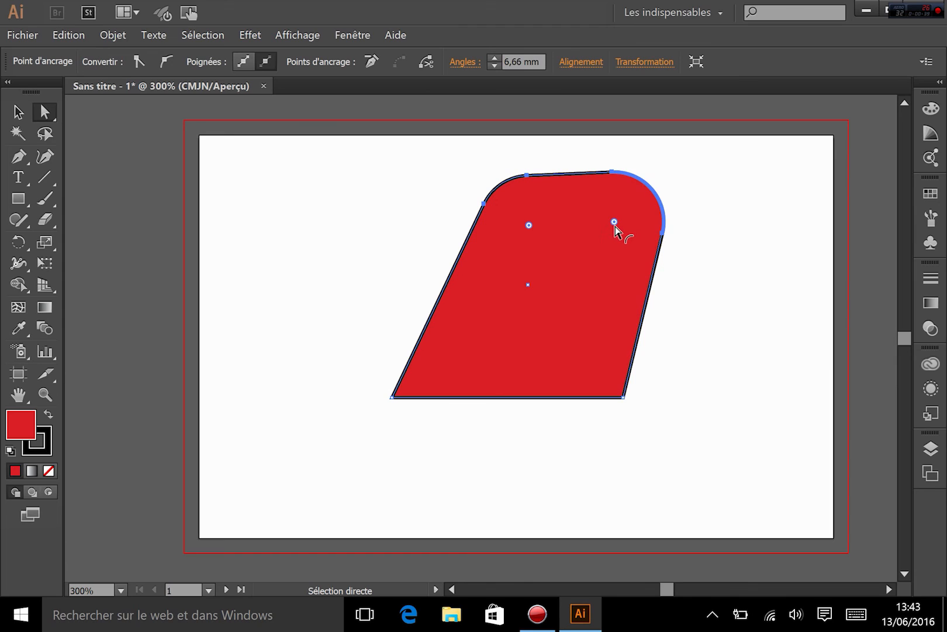
pyautogui.moveTo(614, 223); pyautogui.dragTo(701, 164)
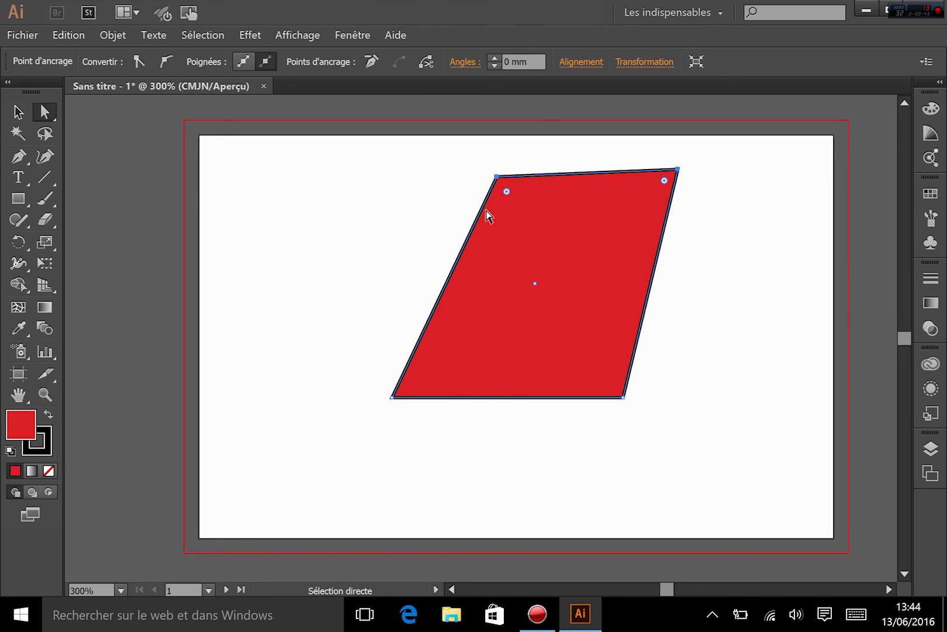
# Deselect the shape, reselect its two upper anchor points with a selection marquee, and move them down and to the left
pyautogui.click(697, 412)
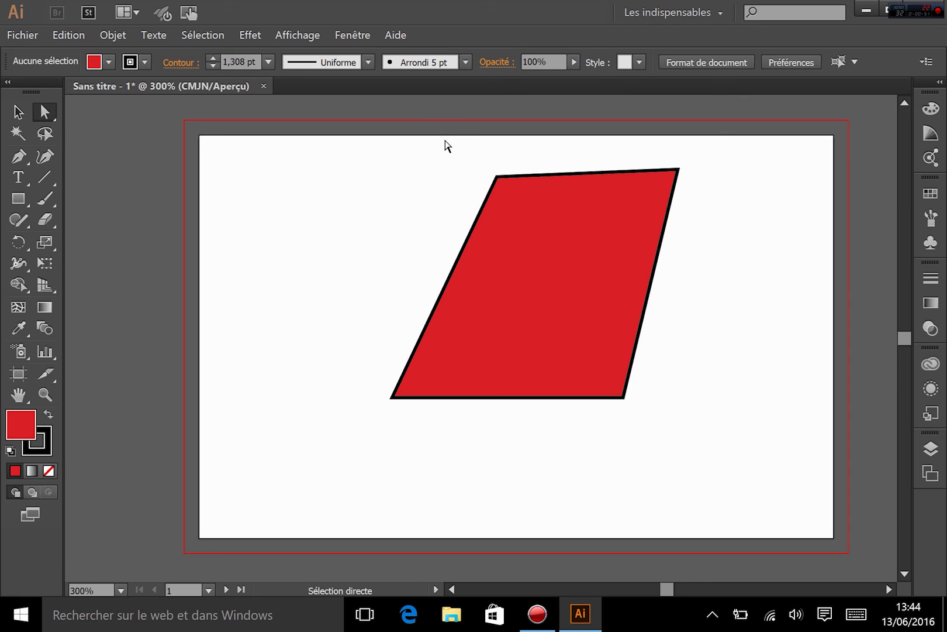
pyautogui.moveTo(469, 155); pyautogui.dragTo(724, 202)
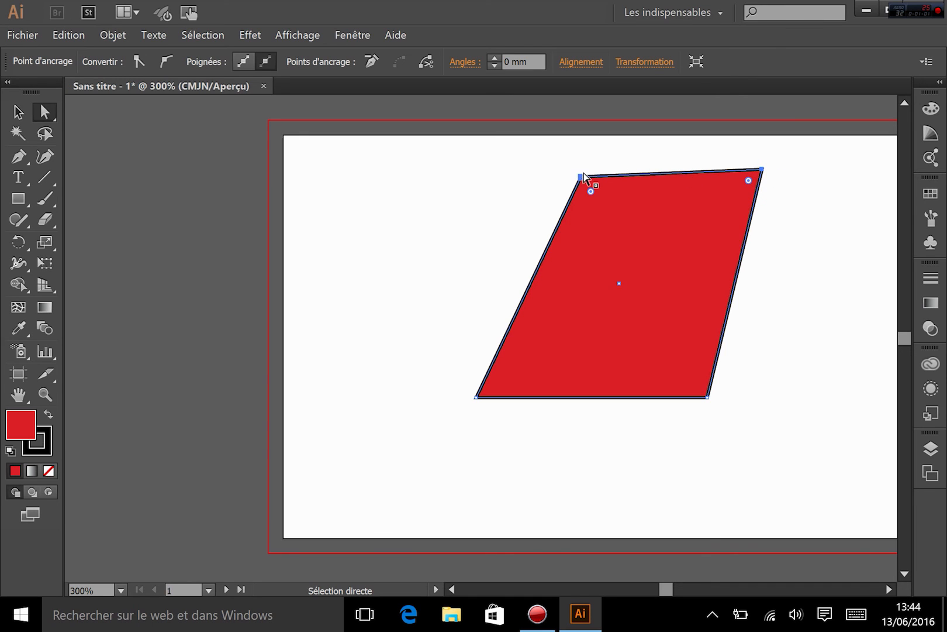
pyautogui.moveTo(762, 169); pyautogui.dragTo(631, 212)
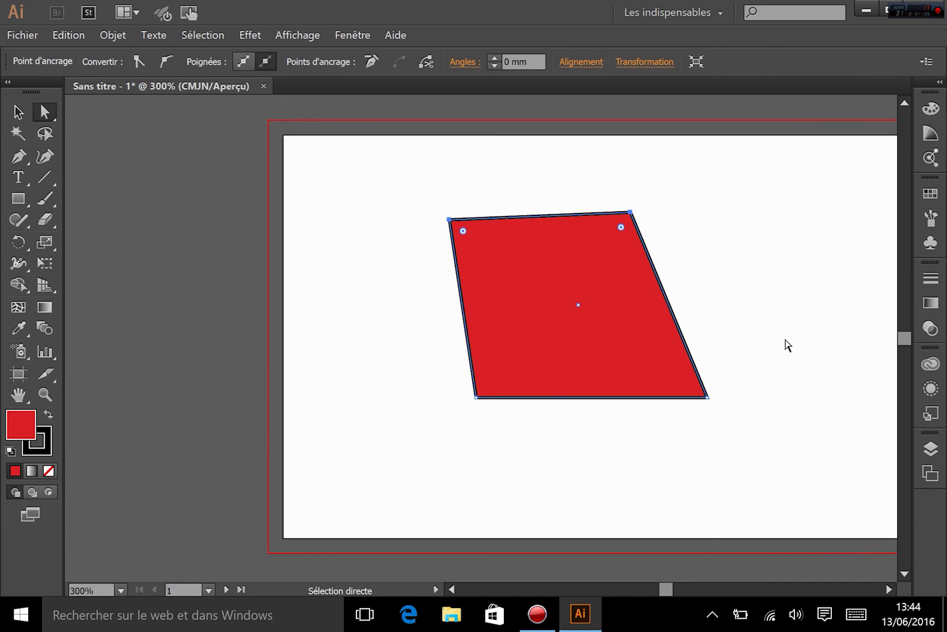